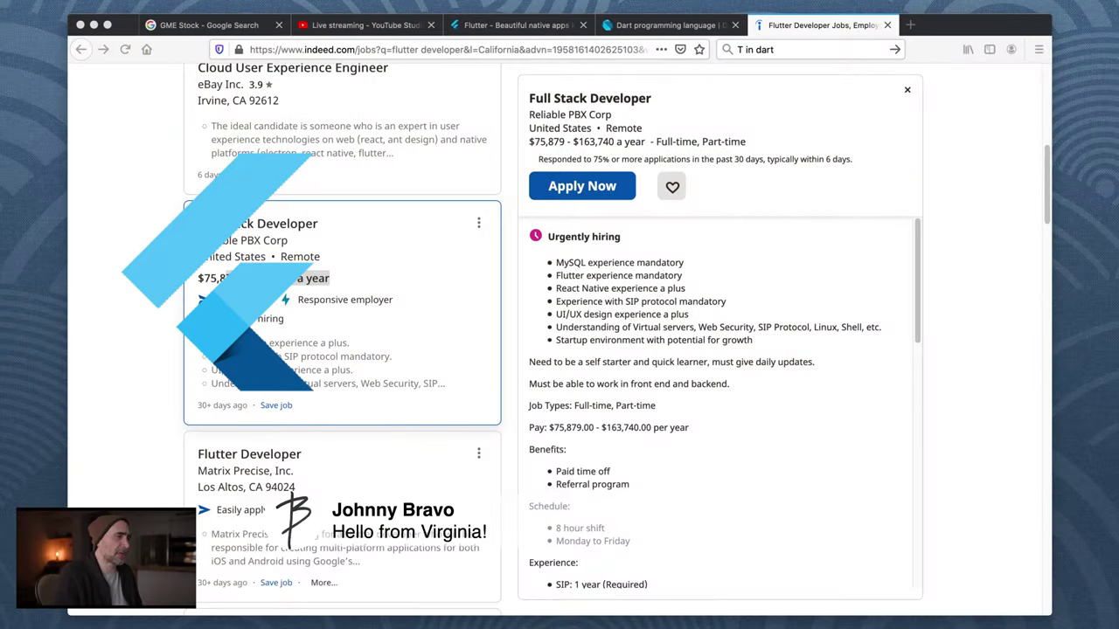
{"action": "scroll", "coordinate": [559, 349], "scroll_direction": "up", "scroll_amount": 5}
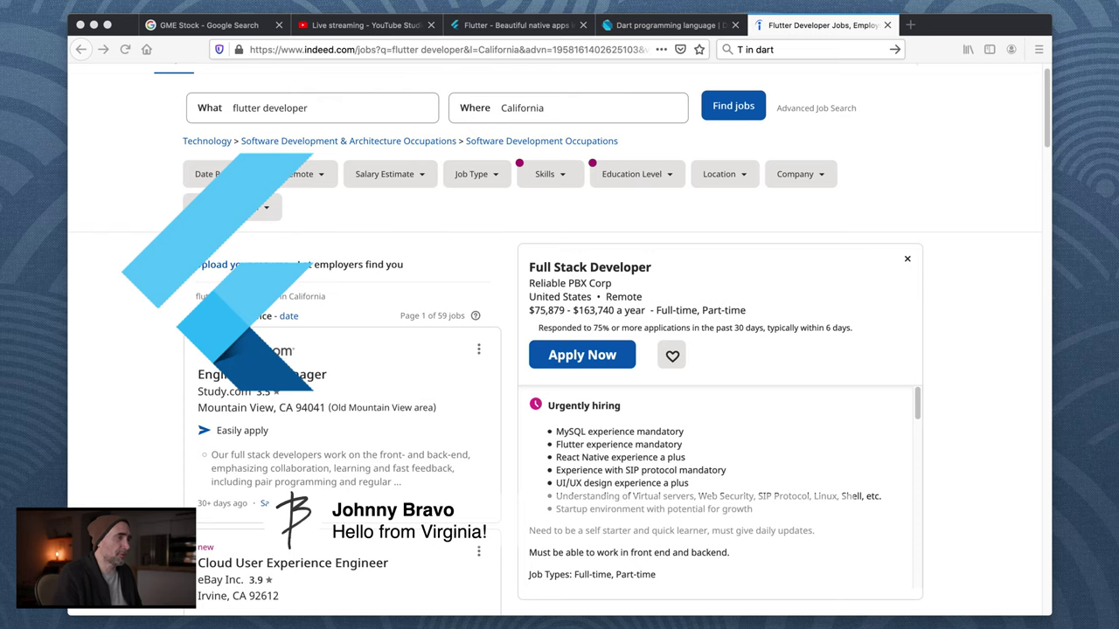
{"action": "scroll", "coordinate": [340, 341], "scroll_direction": "down", "scroll_amount": 10}
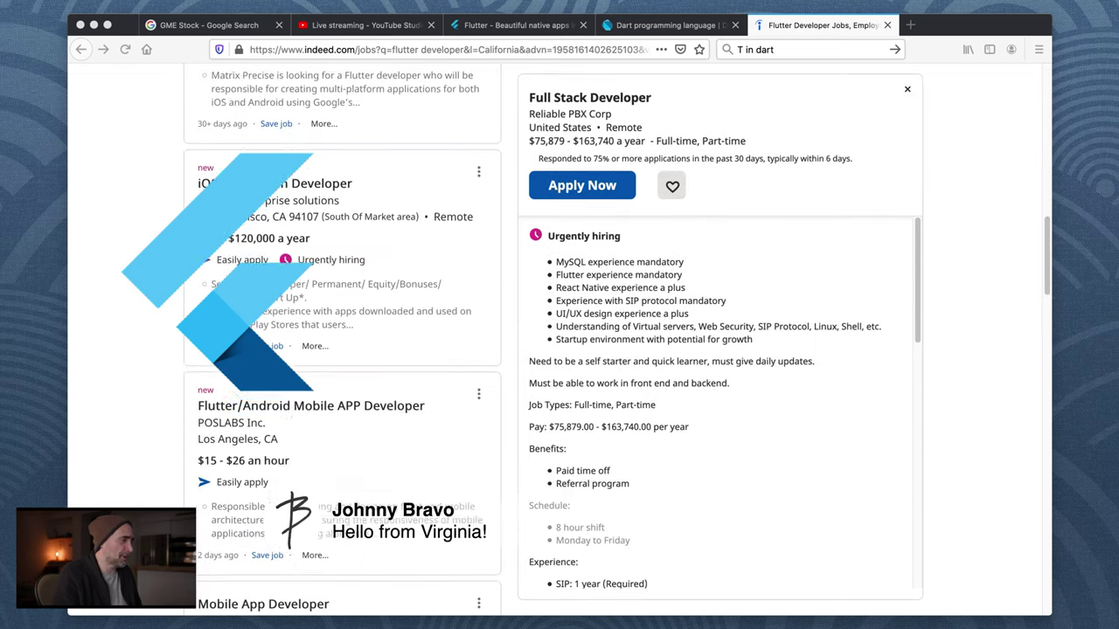
{"action": "scroll", "coordinate": [341, 341], "scroll_direction": "down", "scroll_amount": 1}
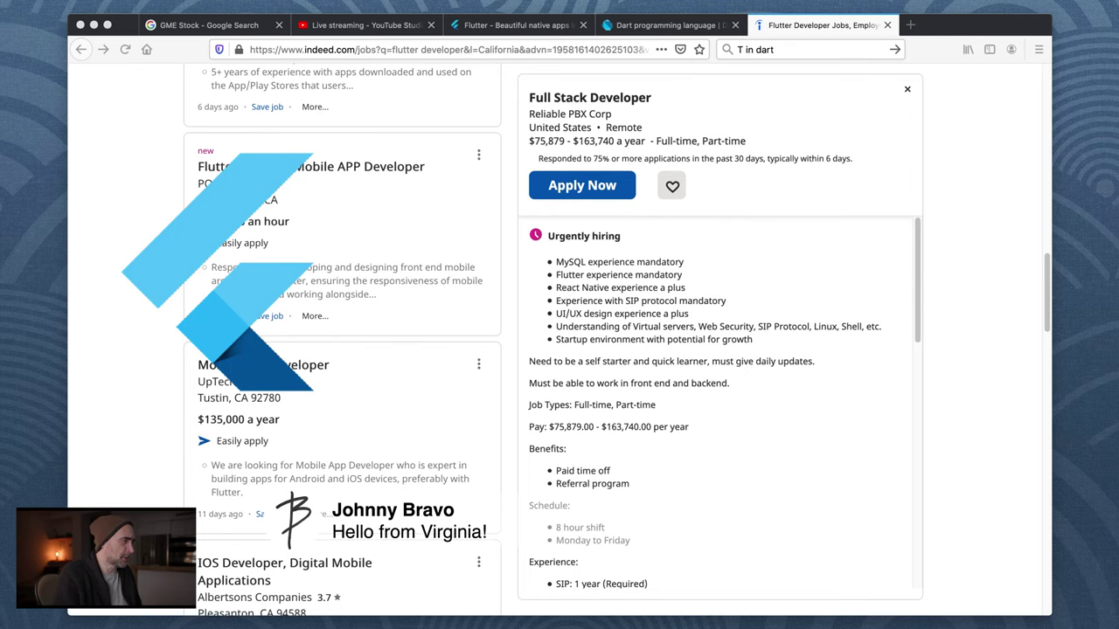
{"action": "left_click", "coordinate": [291, 223]}
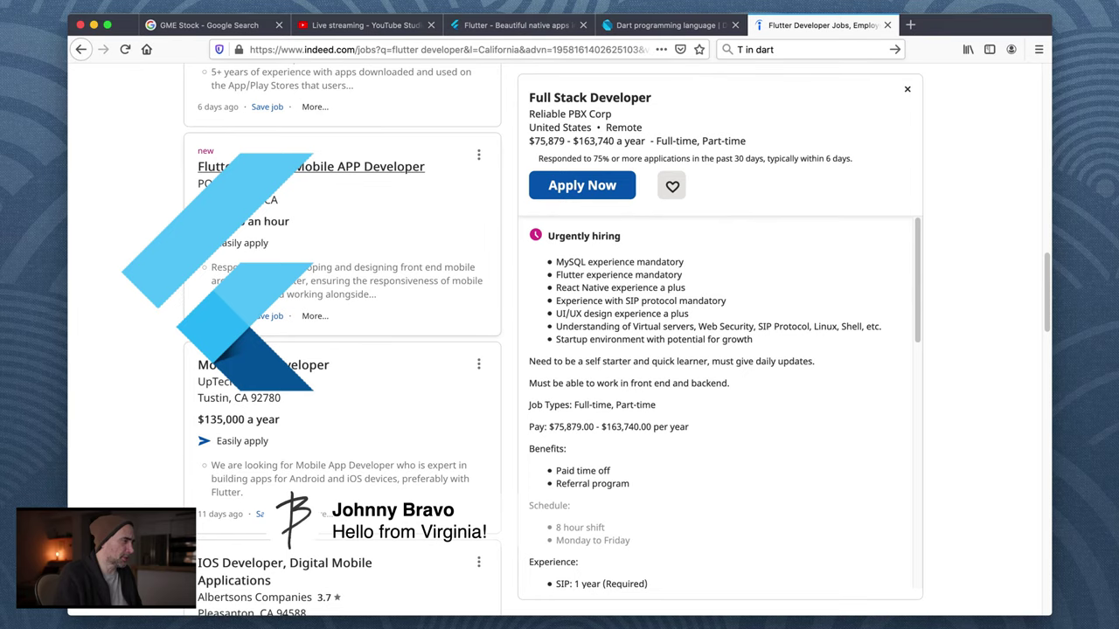
{"action": "scroll", "coordinate": [403, 252], "scroll_direction": "down", "scroll_amount": 5}
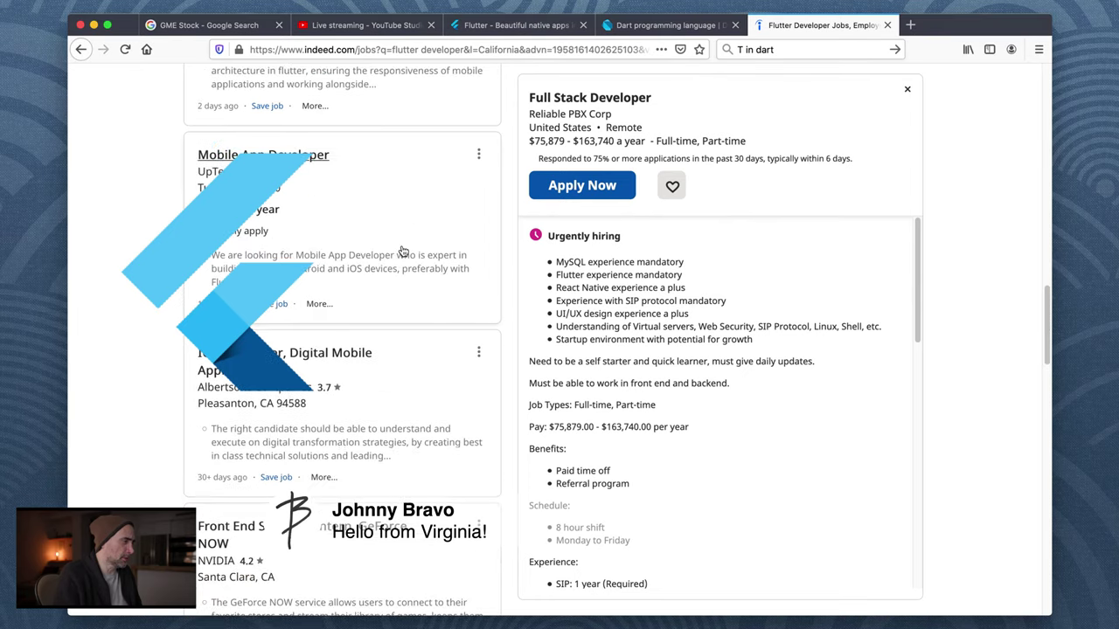
{"action": "scroll", "coordinate": [320, 230], "scroll_direction": "up", "scroll_amount": 3}
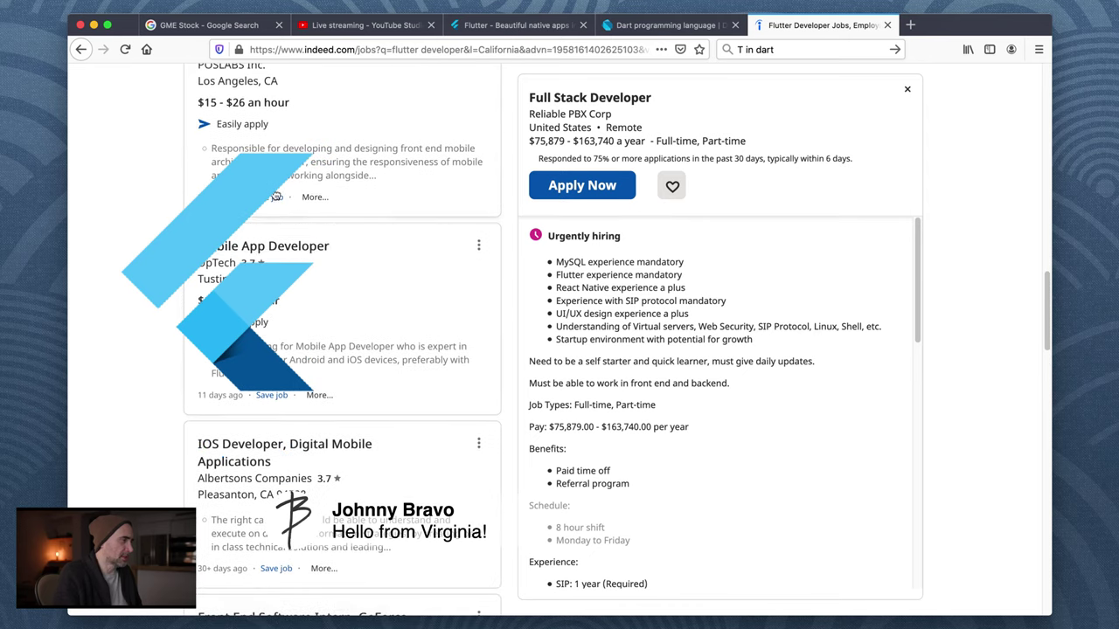
{"action": "scroll", "coordinate": [262, 92], "scroll_direction": "up", "scroll_amount": 1}
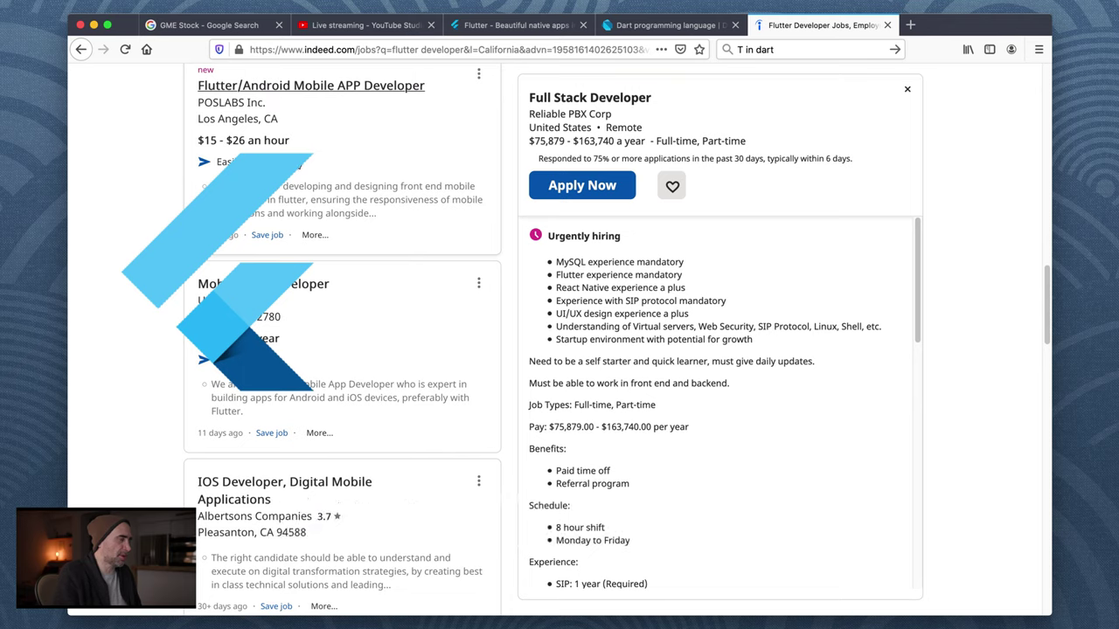
{"action": "scroll", "coordinate": [342, 341], "scroll_direction": "down", "scroll_amount": 3}
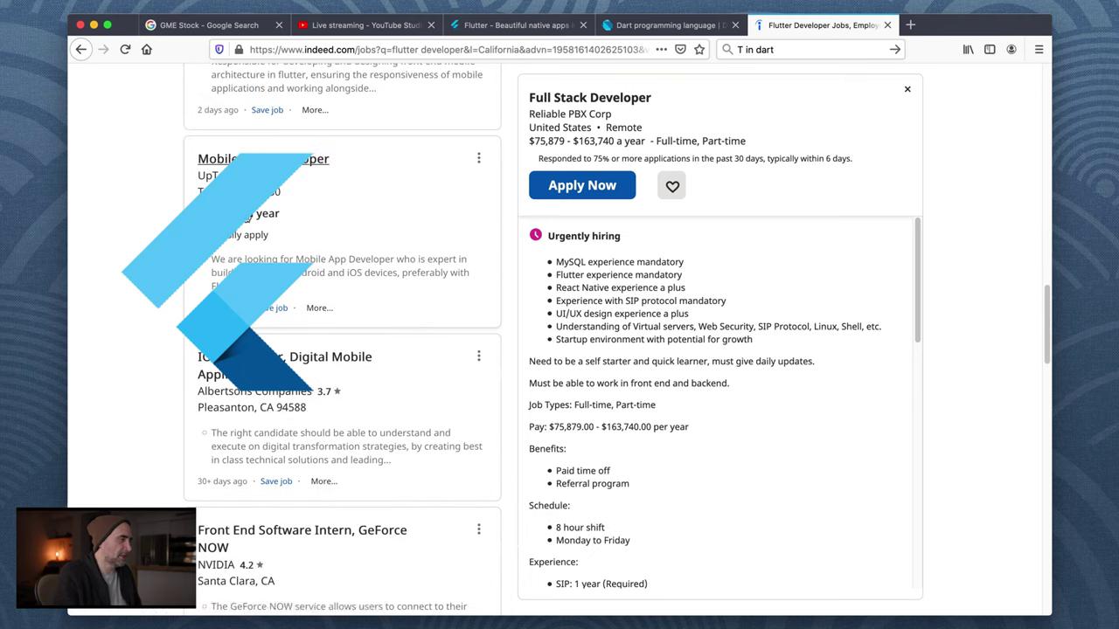
{"action": "left_click_drag", "start_coordinate": [248, 215], "coordinate": [280, 216]}
Open the UpTech Mobile App Developer job, highlight its overview's opening sentence, then switch to flutter.dev
{"action": "left_click", "coordinate": [463, 309]}
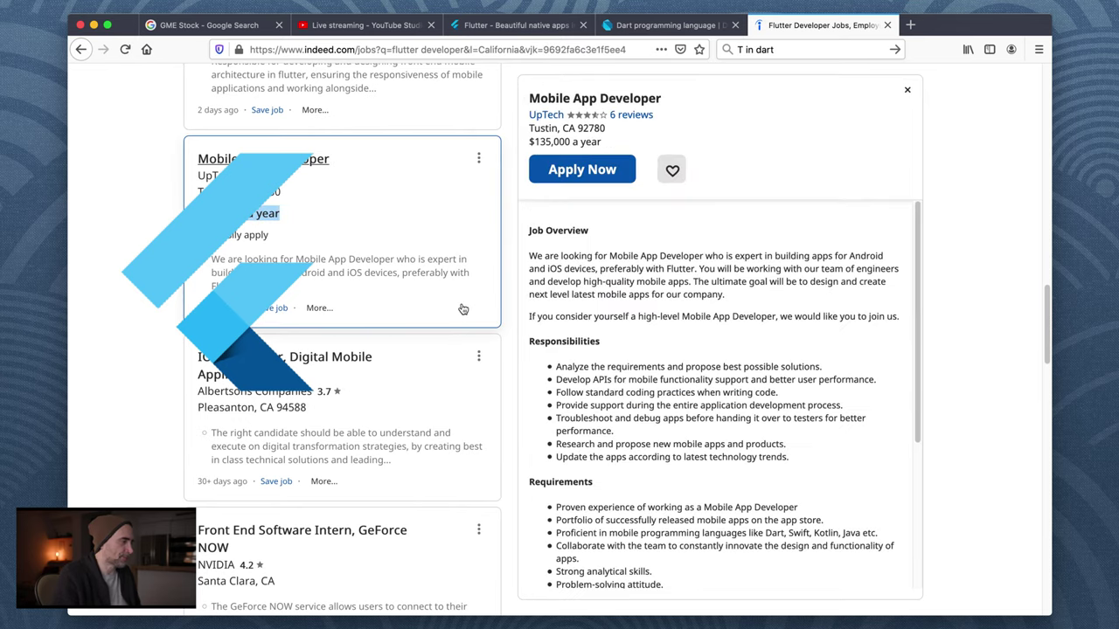
{"action": "scroll", "coordinate": [463, 309], "scroll_direction": "up", "scroll_amount": 10}
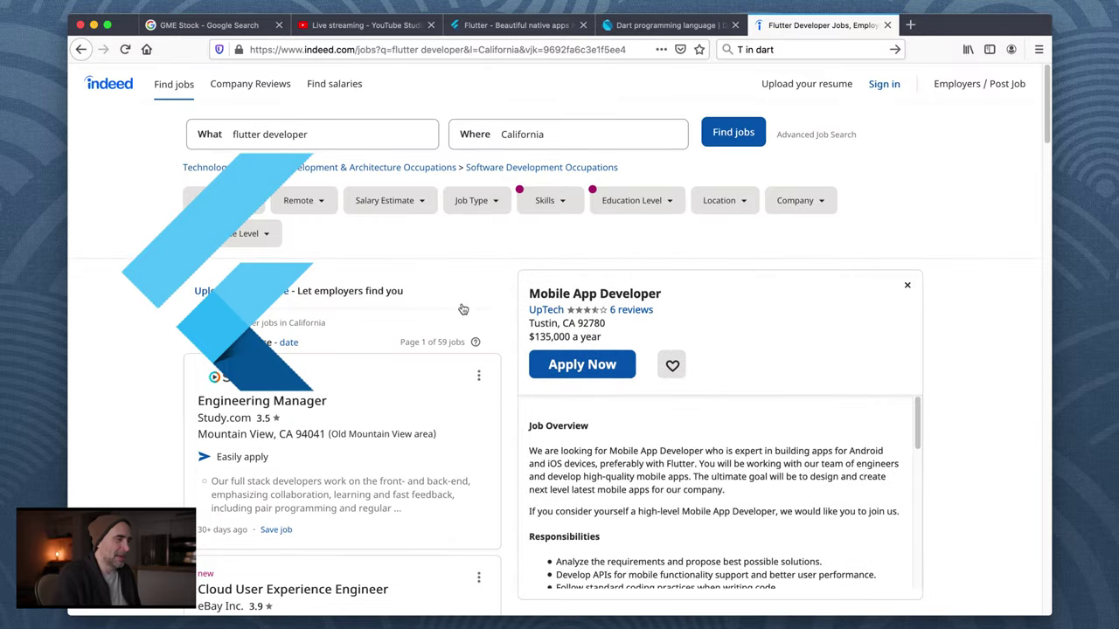
{"action": "scroll", "coordinate": [464, 309], "scroll_direction": "down", "scroll_amount": 8}
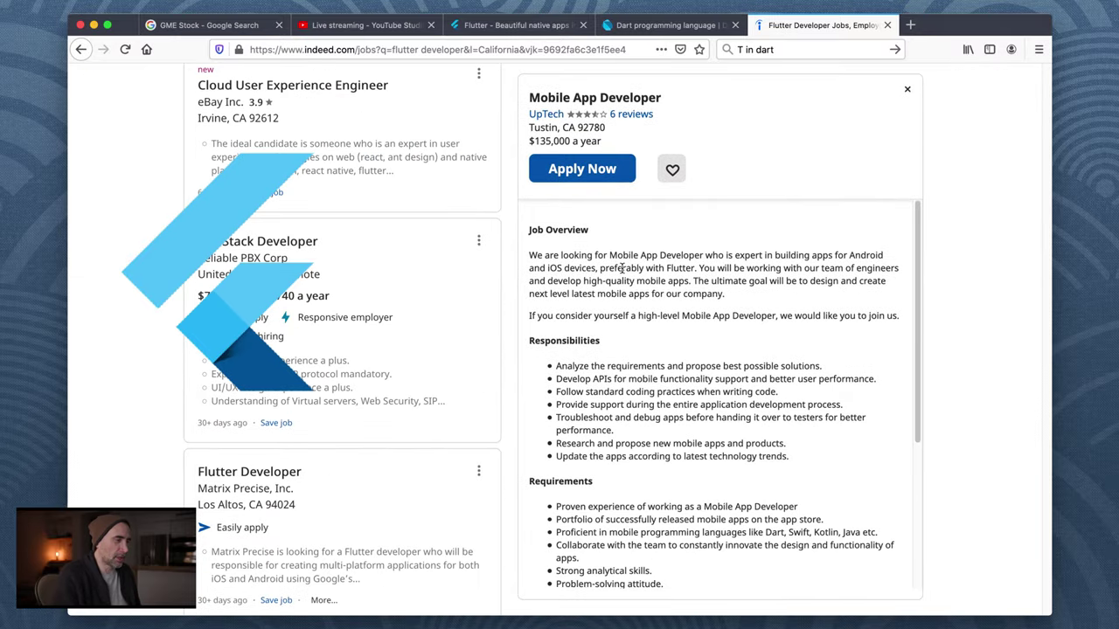
{"action": "left_click_drag", "start_coordinate": [622, 268], "coordinate": [813, 255]}
{"action": "left_click", "coordinate": [739, 257]}
{"action": "left_click_drag", "start_coordinate": [706, 255], "coordinate": [854, 256]}
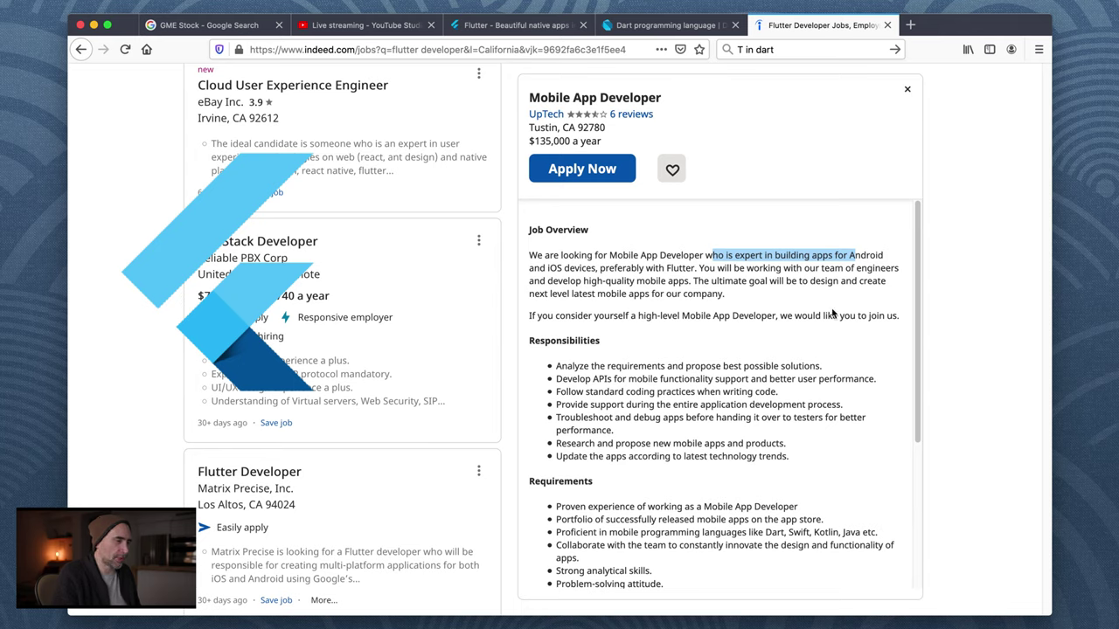
{"action": "left_click_drag", "start_coordinate": [697, 267], "coordinate": [525, 255]}
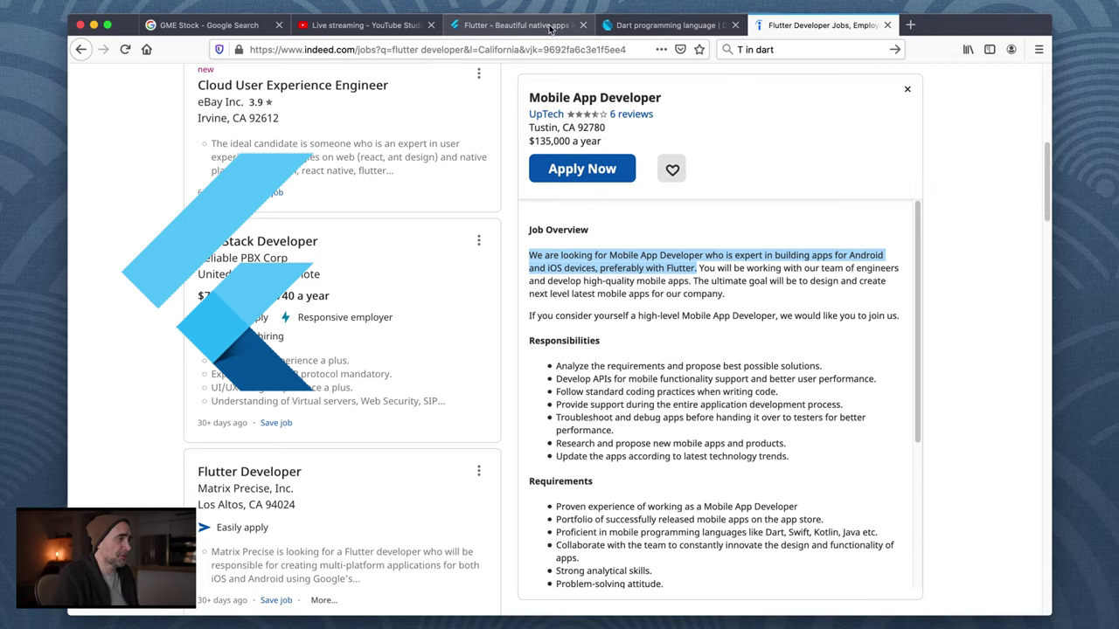
{"action": "left_click", "coordinate": [494, 32]}
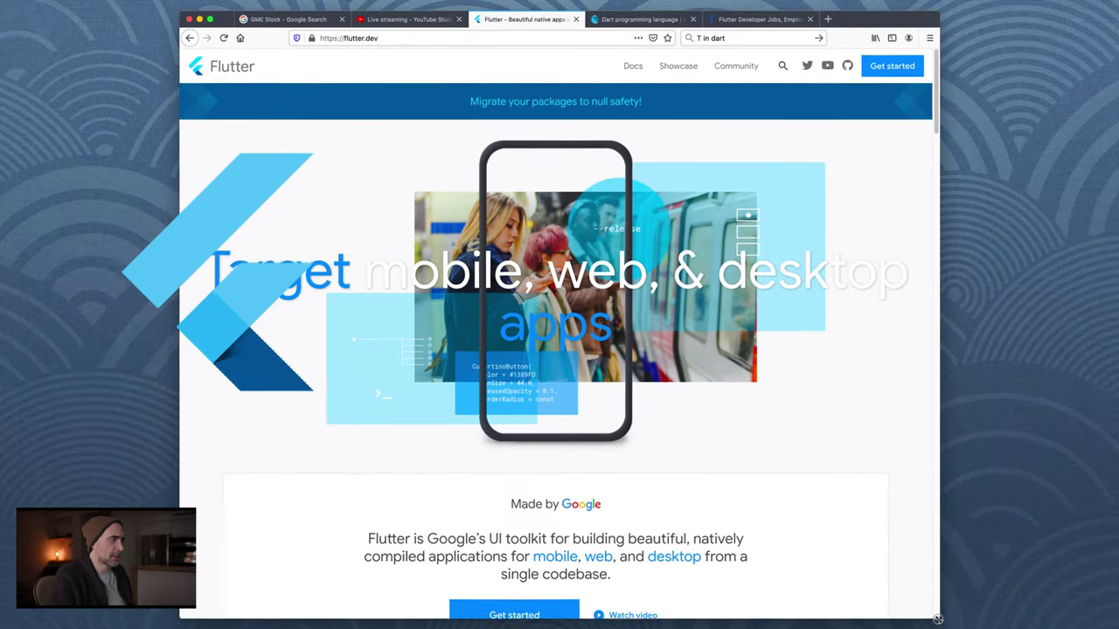
Skim the flutter.dev homepage, highlighting the UI toolkit phrase, then switch to the dart.dev tab
{"action": "left_click_drag", "start_coordinate": [937, 618], "coordinate": [935, 618]}
{"action": "scroll", "coordinate": [825, 416], "scroll_direction": "down", "scroll_amount": 5}
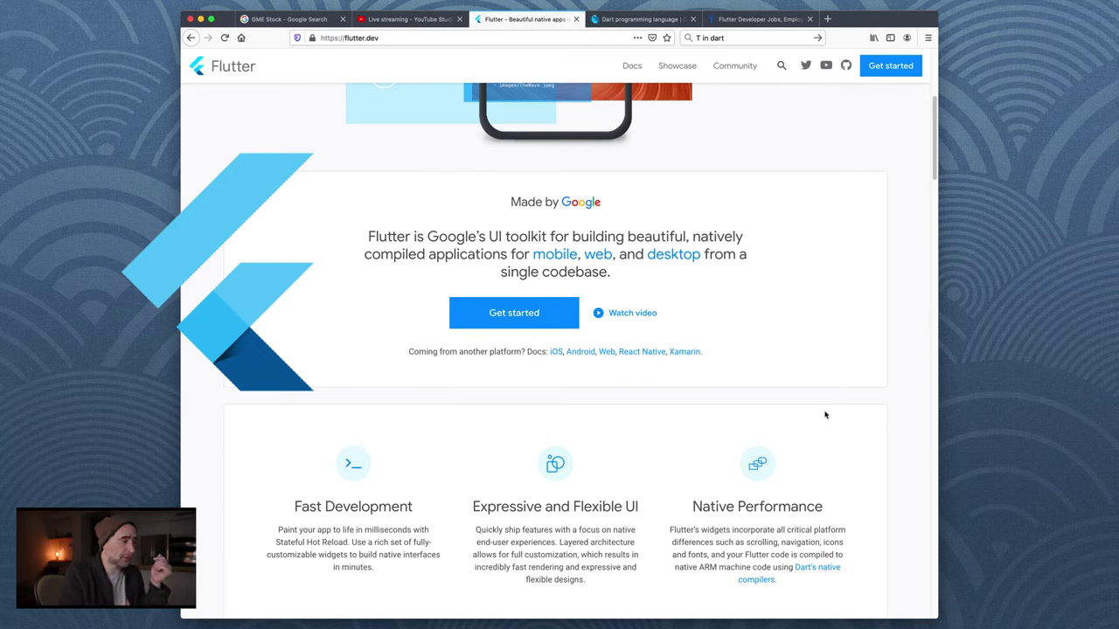
{"action": "left_click_drag", "start_coordinate": [470, 239], "coordinate": [608, 239]}
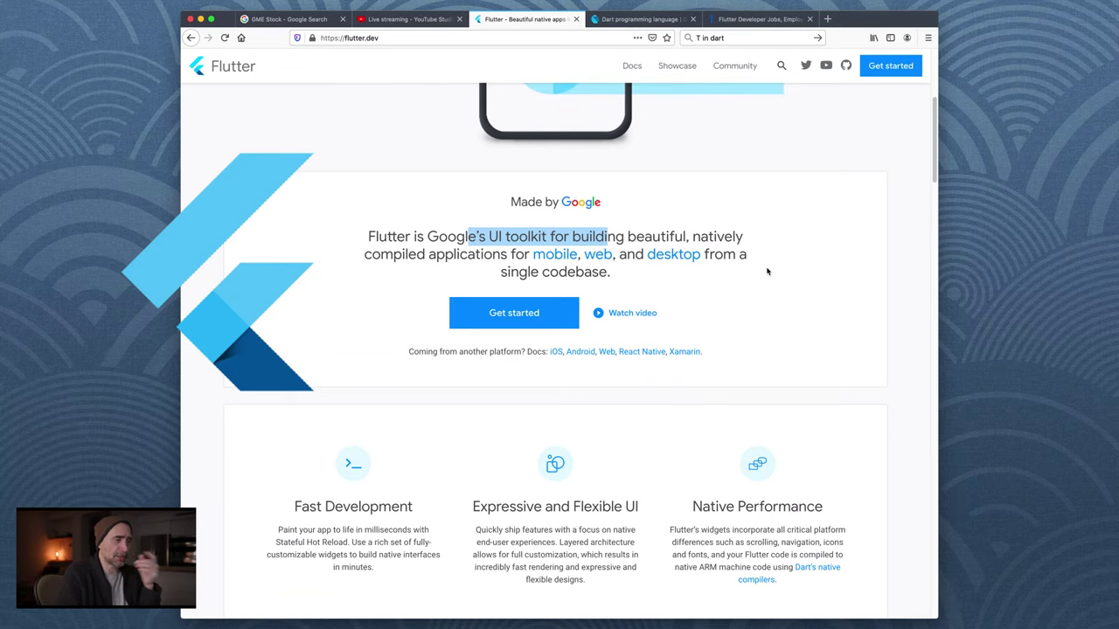
{"action": "scroll", "coordinate": [766, 272], "scroll_direction": "down", "scroll_amount": 1}
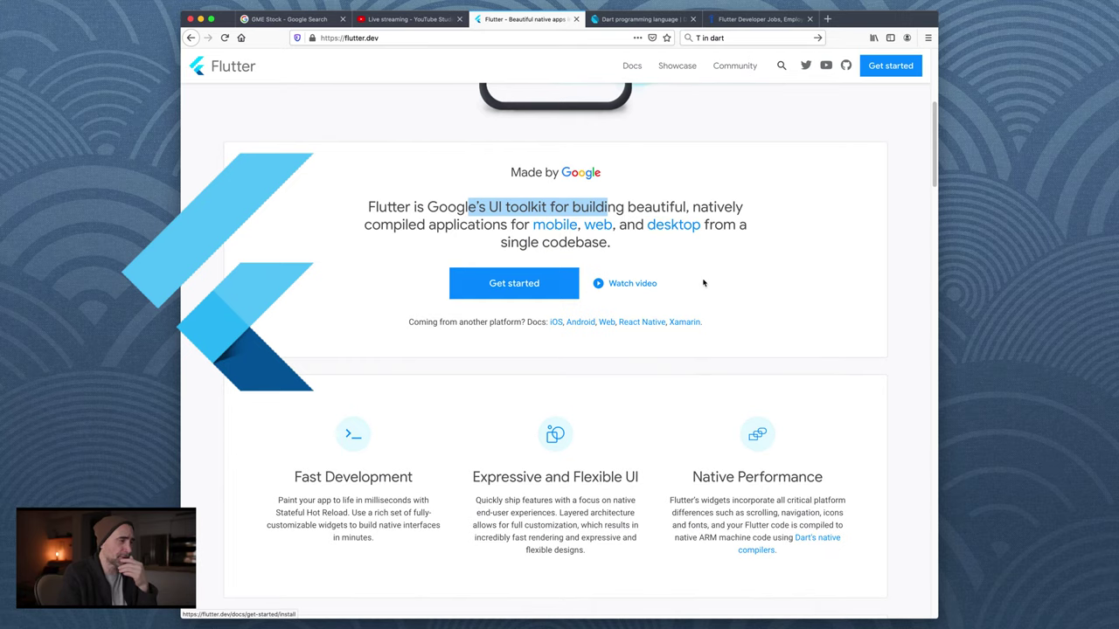
{"action": "scroll", "coordinate": [773, 290], "scroll_direction": "down", "scroll_amount": 1}
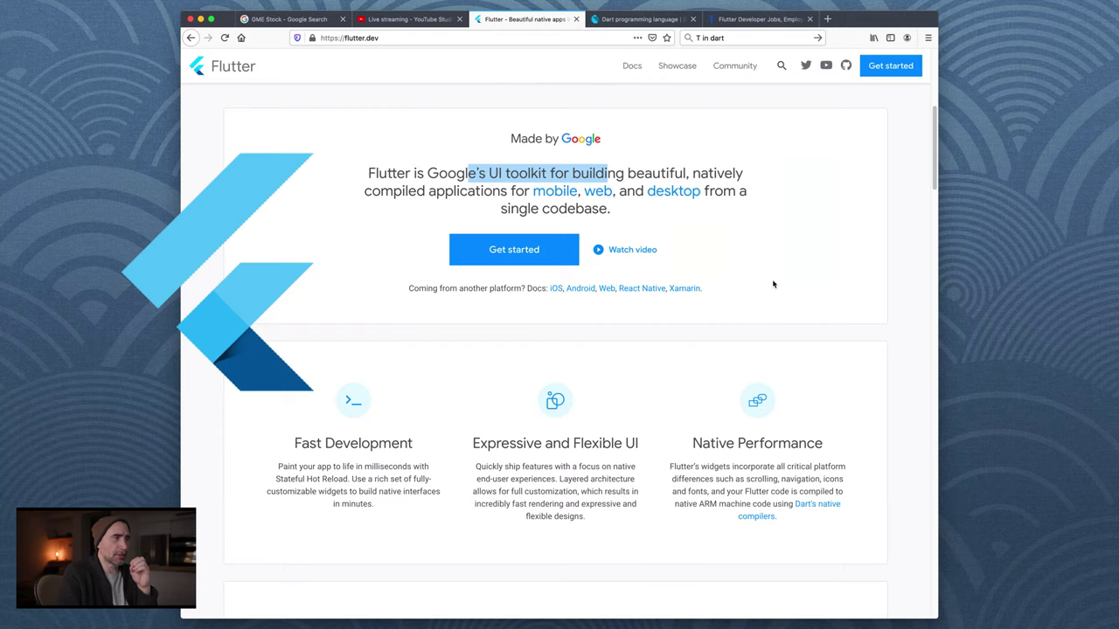
{"action": "scroll", "coordinate": [773, 279], "scroll_direction": "up", "scroll_amount": 10}
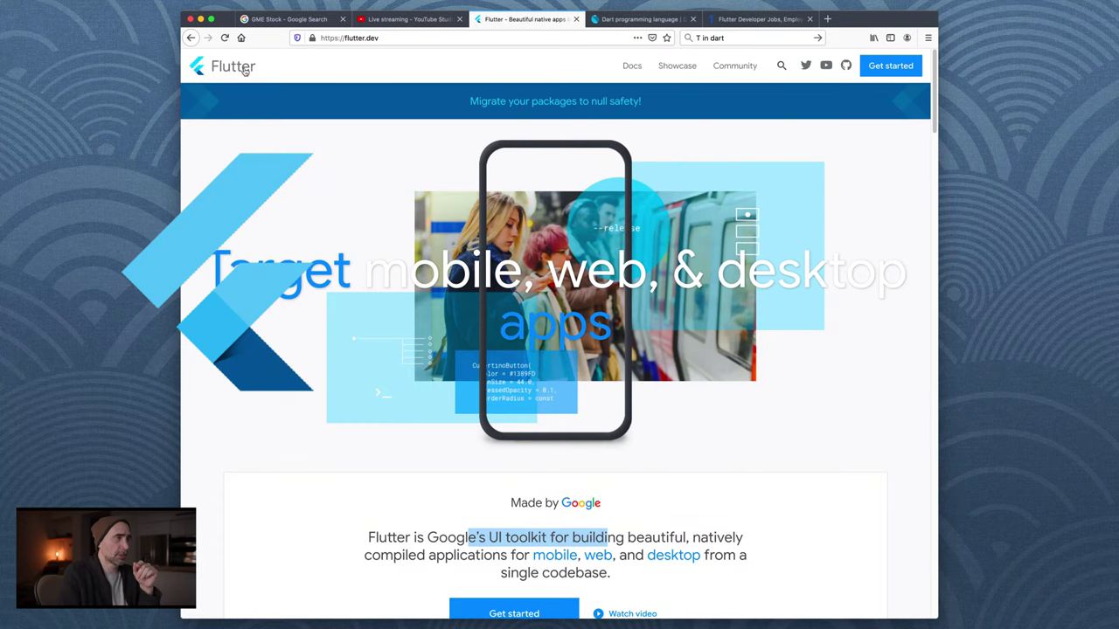
{"action": "left_click", "coordinate": [614, 21]}
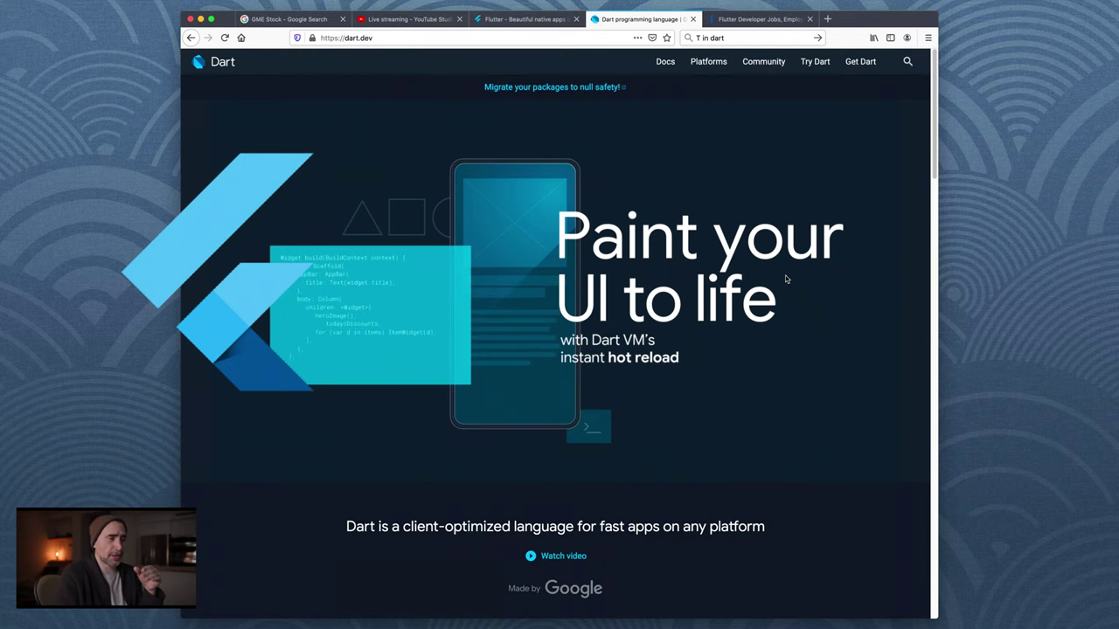
Scroll dart.dev, highlight the 'Optimized for UI' heading, and return to the Flutter tab
{"action": "scroll", "coordinate": [786, 279], "scroll_direction": "down", "scroll_amount": 10}
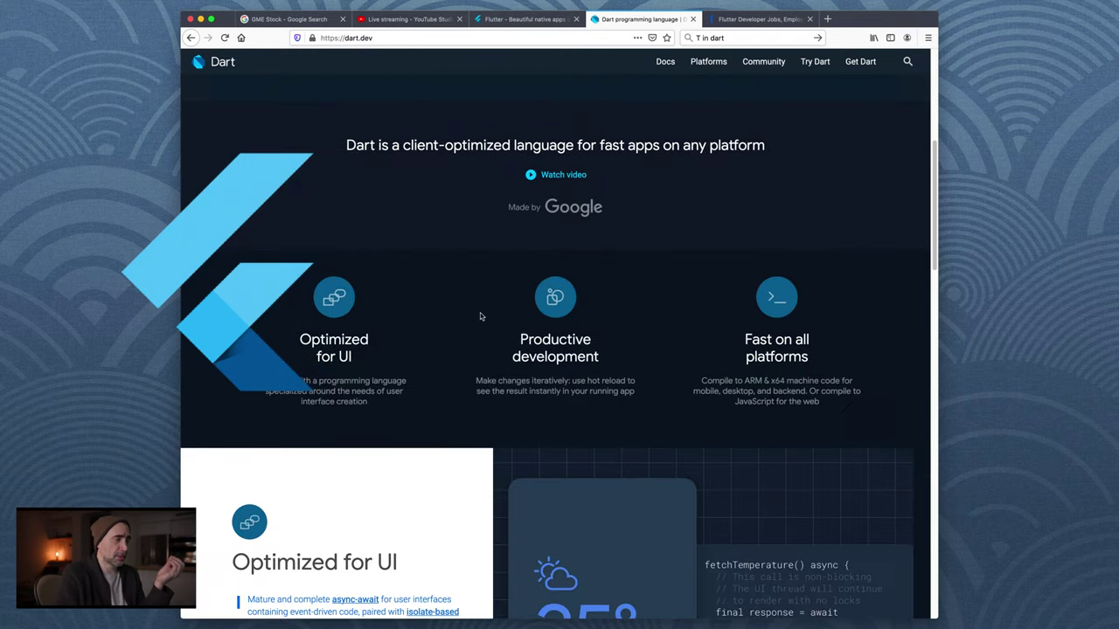
{"action": "left_click_drag", "start_coordinate": [301, 340], "coordinate": [358, 359]}
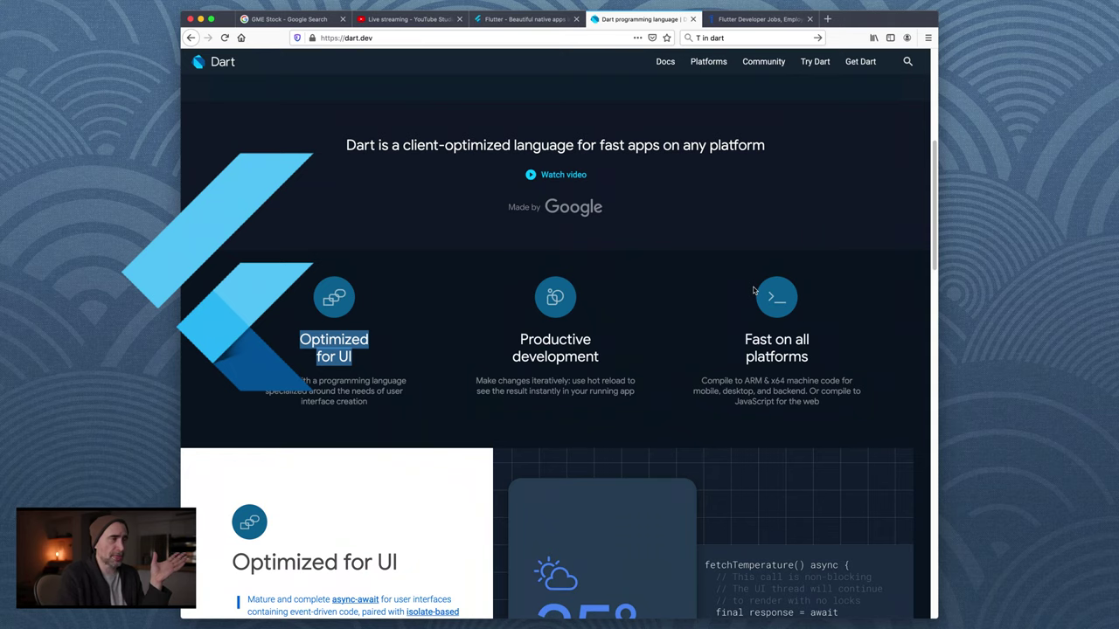
{"action": "left_click", "coordinate": [533, 19]}
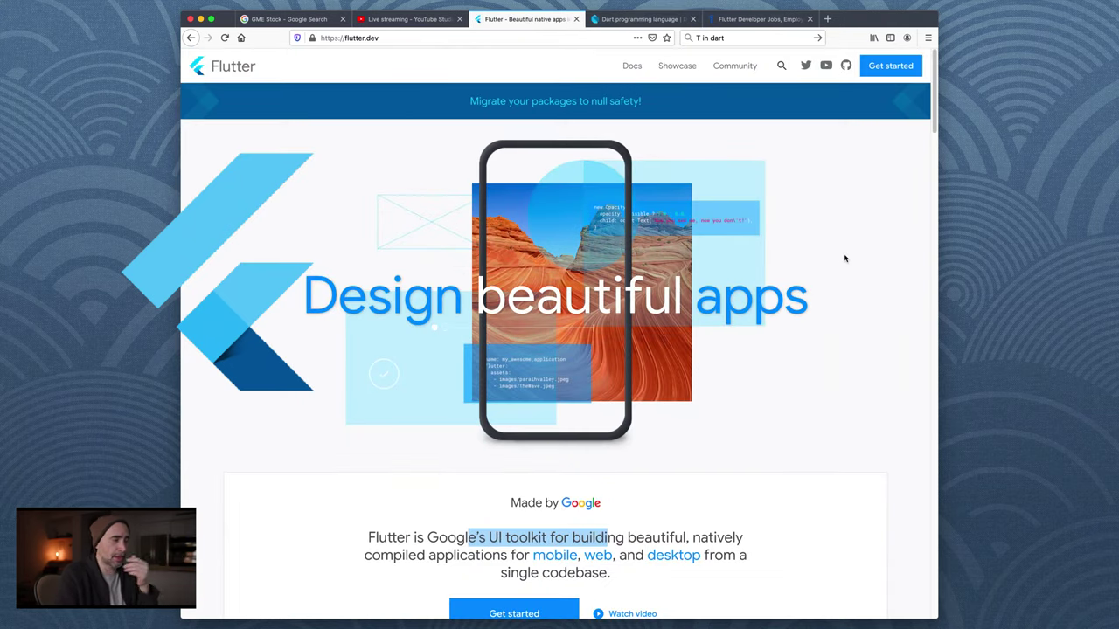
Scroll down to the Try Flutter editor and highlight the Spinning Flutter main() code
{"action": "scroll", "coordinate": [844, 258], "scroll_direction": "down", "scroll_amount": 10}
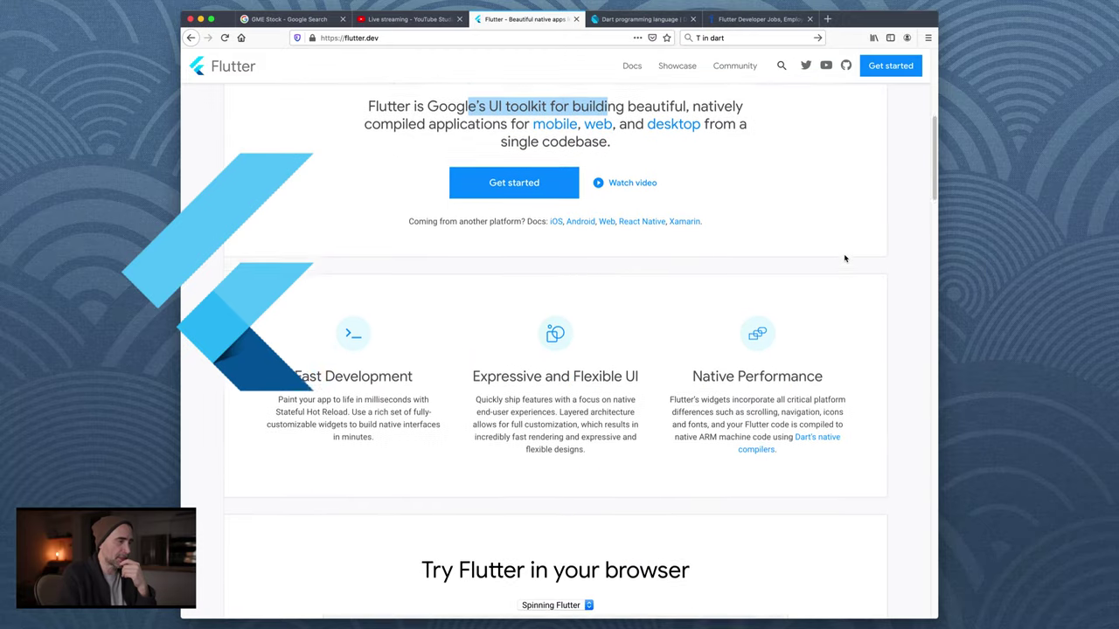
{"action": "scroll", "coordinate": [844, 258], "scroll_direction": "up", "scroll_amount": 1}
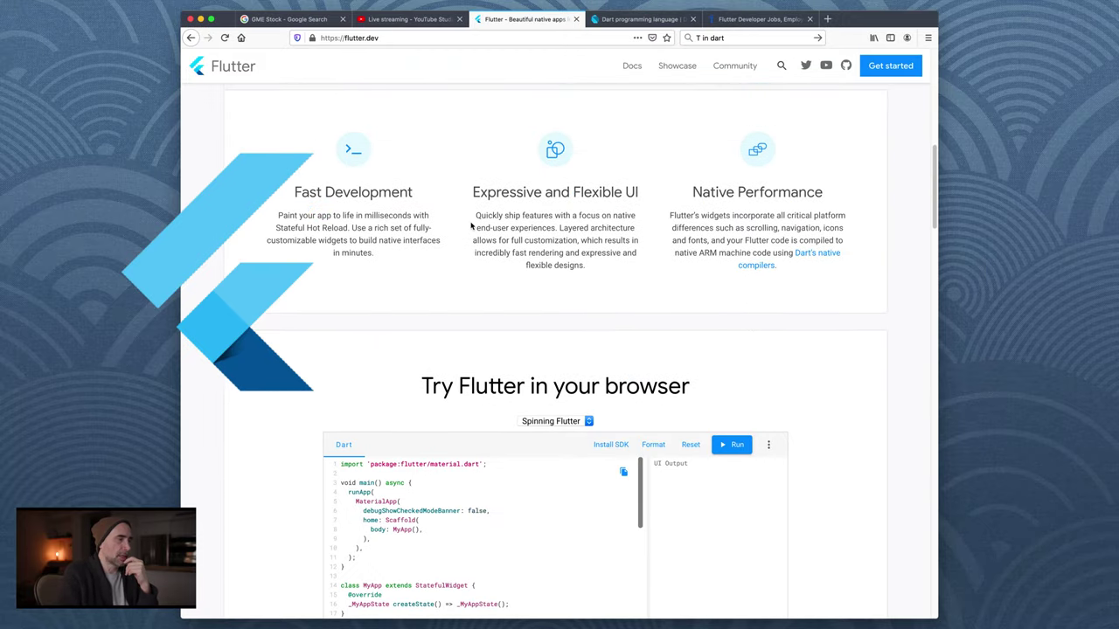
{"action": "scroll", "coordinate": [470, 226], "scroll_direction": "down", "scroll_amount": 5}
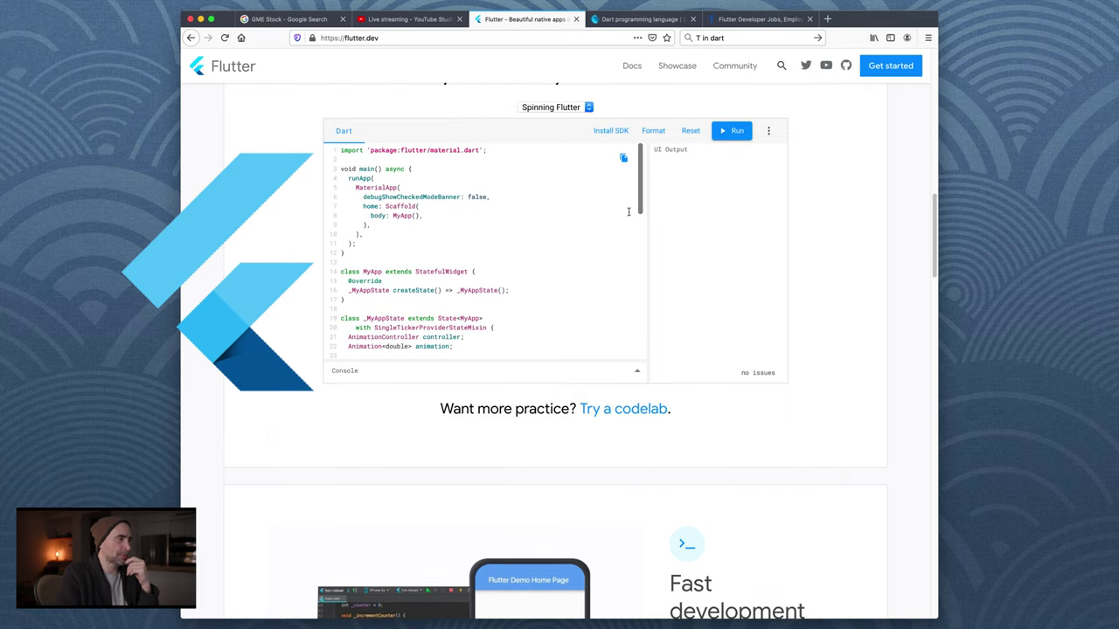
{"action": "left_click_drag", "start_coordinate": [343, 168], "coordinate": [441, 243]}
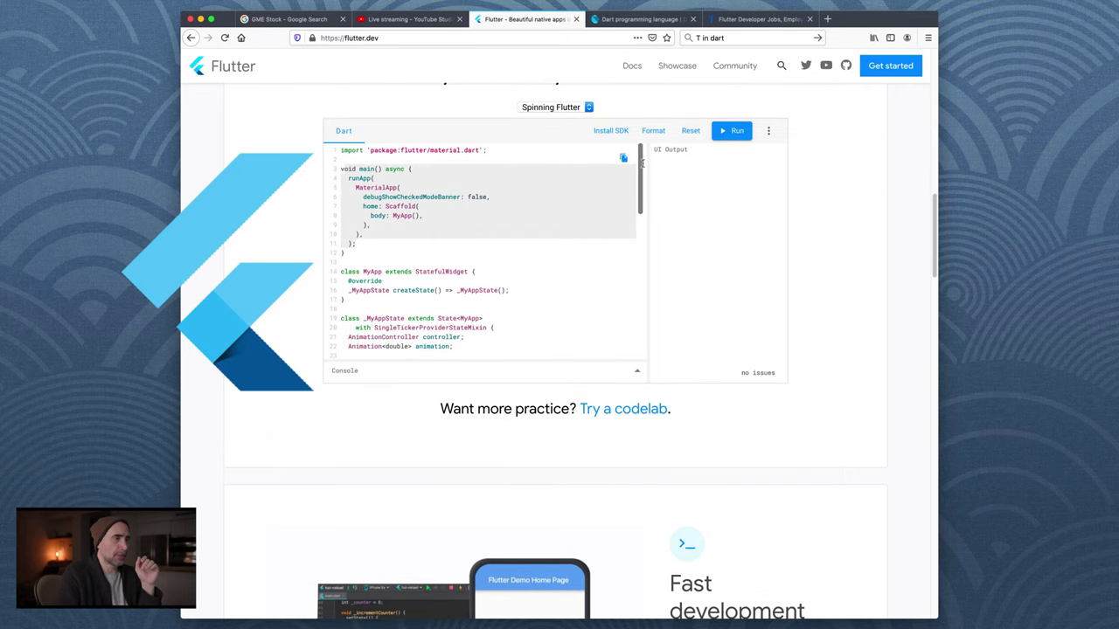
Run the Spinning Flutter sample and click the 'Click me!' logo to make it spin
{"action": "left_click", "coordinate": [747, 137]}
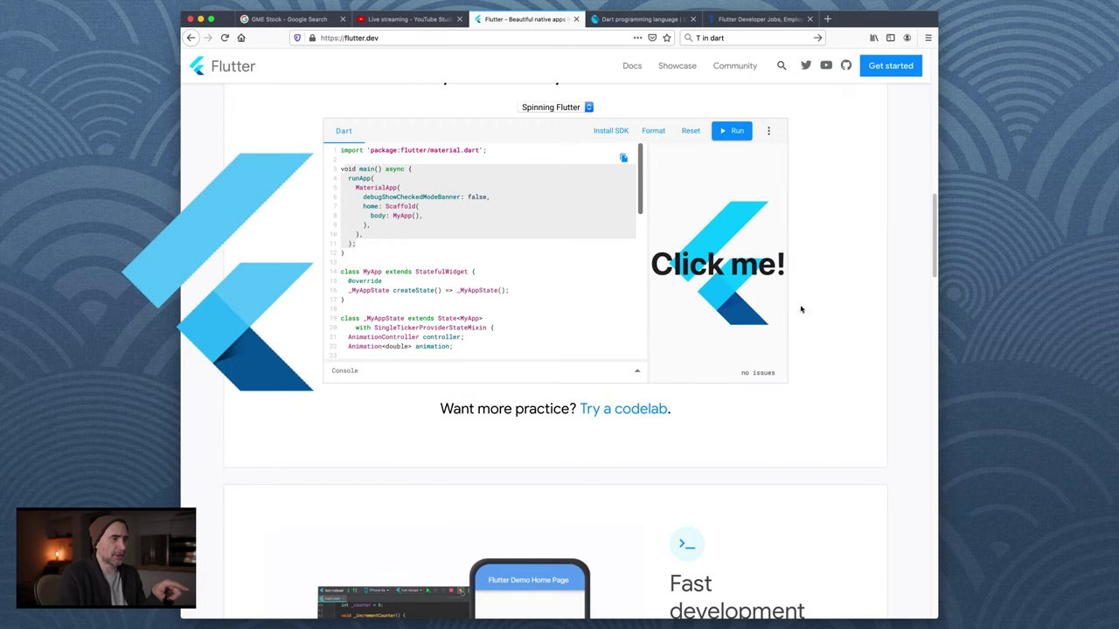
{"action": "left_click", "coordinate": [722, 280]}
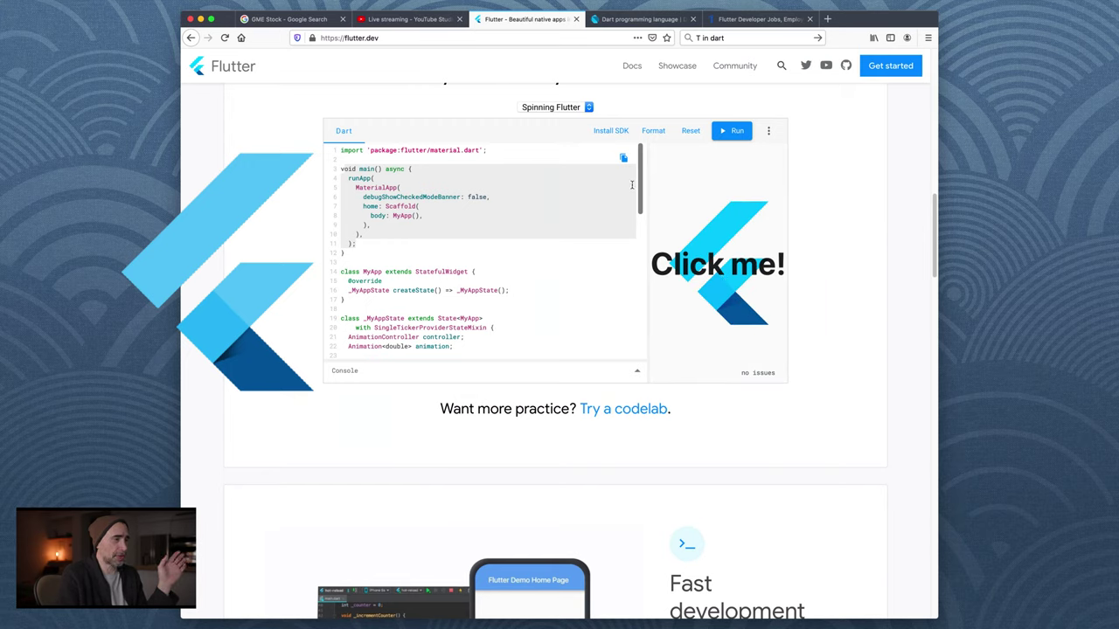
{"action": "left_click_drag", "start_coordinate": [637, 171], "coordinate": [615, 158]}
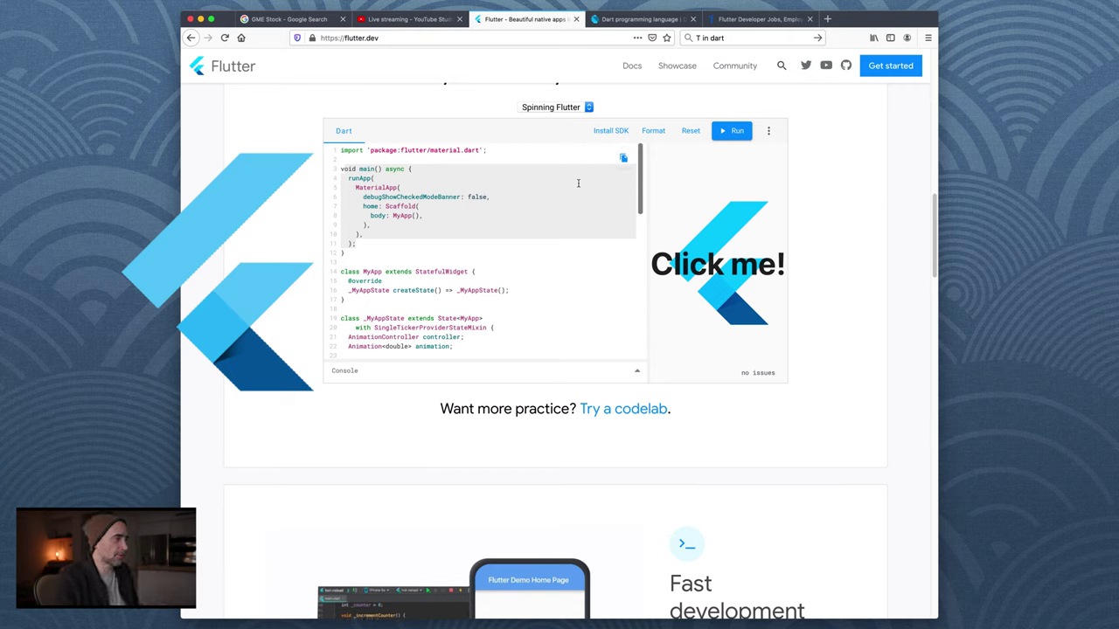
Highlight the flutter/material.dart import, the MaterialApp( line, and the whole main() function
{"action": "left_click", "coordinate": [417, 197]}
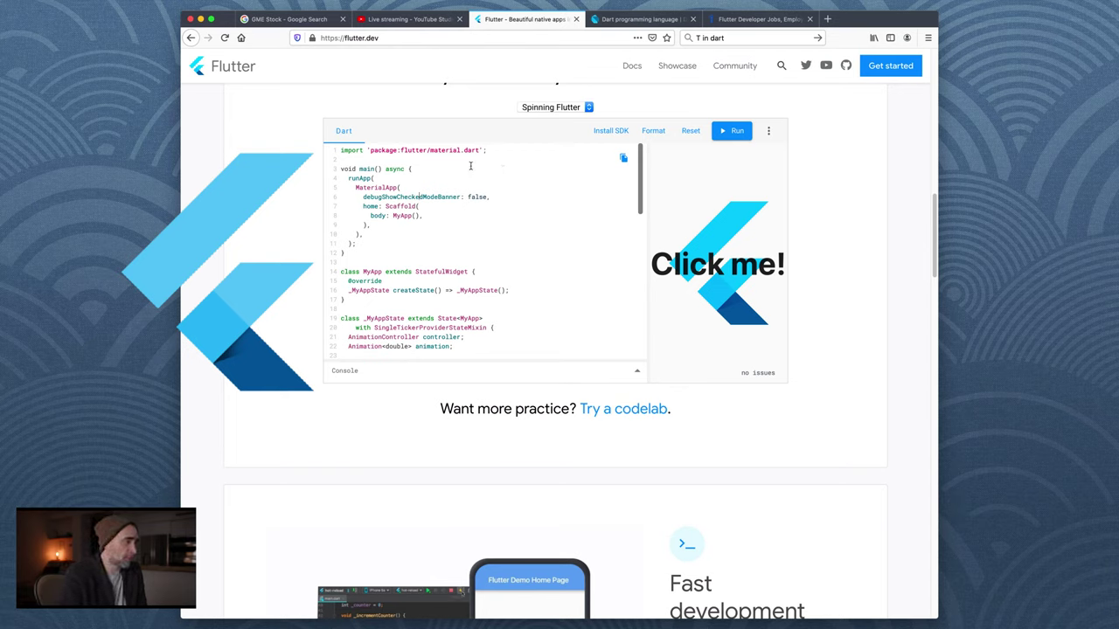
{"action": "scroll", "coordinate": [477, 186], "scroll_direction": "down", "scroll_amount": 1}
{"action": "scroll", "coordinate": [477, 185], "scroll_direction": "up", "scroll_amount": 1}
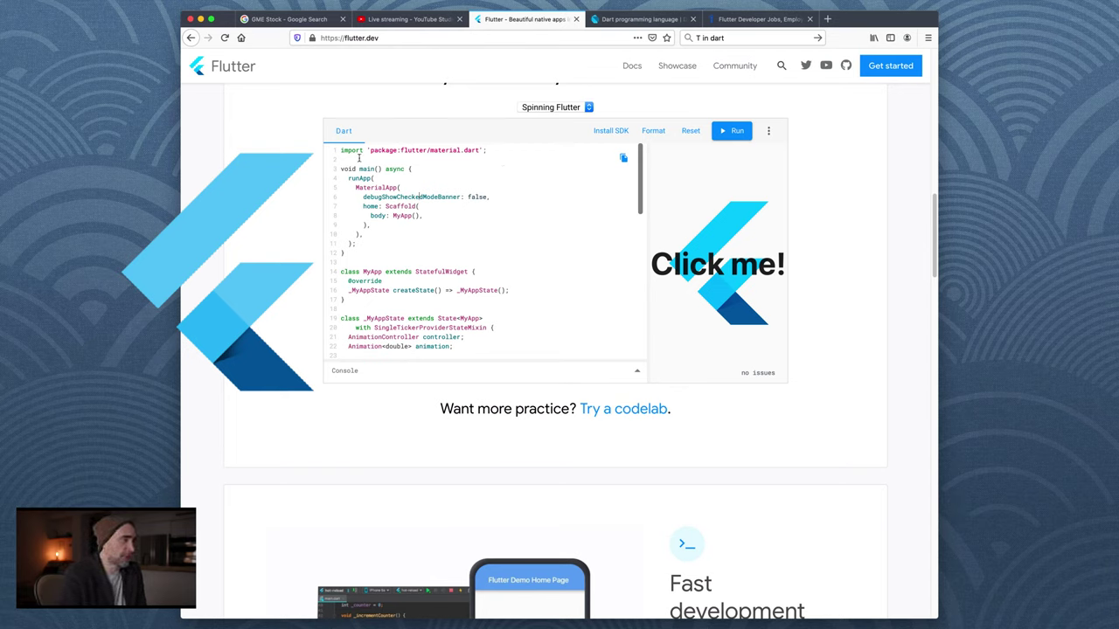
{"action": "left_click_drag", "start_coordinate": [340, 150], "coordinate": [530, 149]}
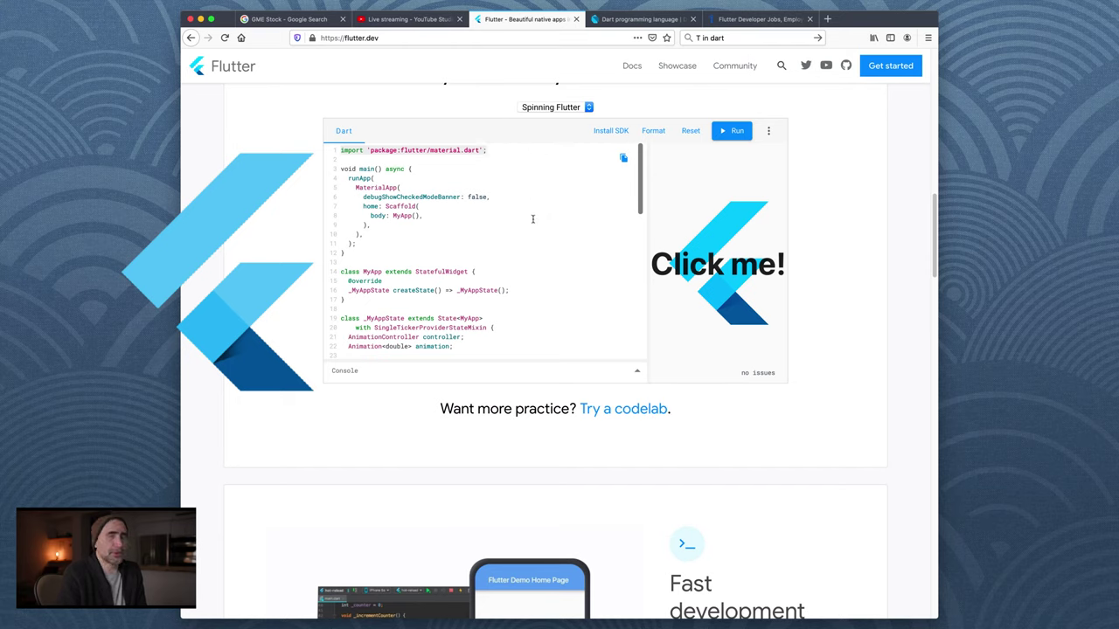
{"action": "left_click", "coordinate": [541, 150]}
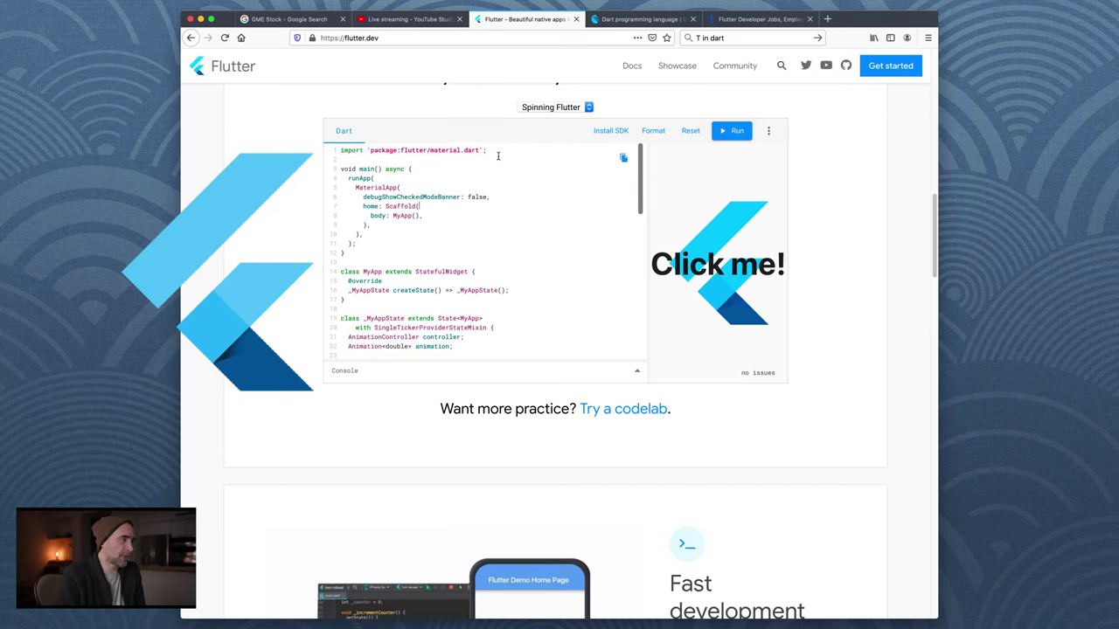
{"action": "left_click", "coordinate": [553, 187]}
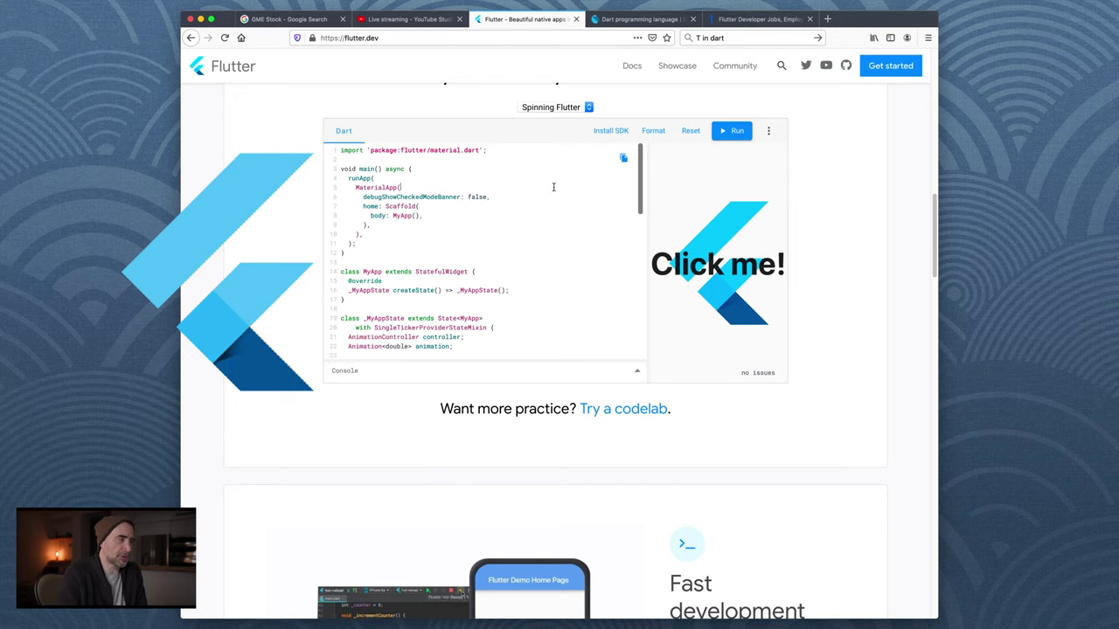
{"action": "left_click_drag", "start_coordinate": [339, 169], "coordinate": [421, 254]}
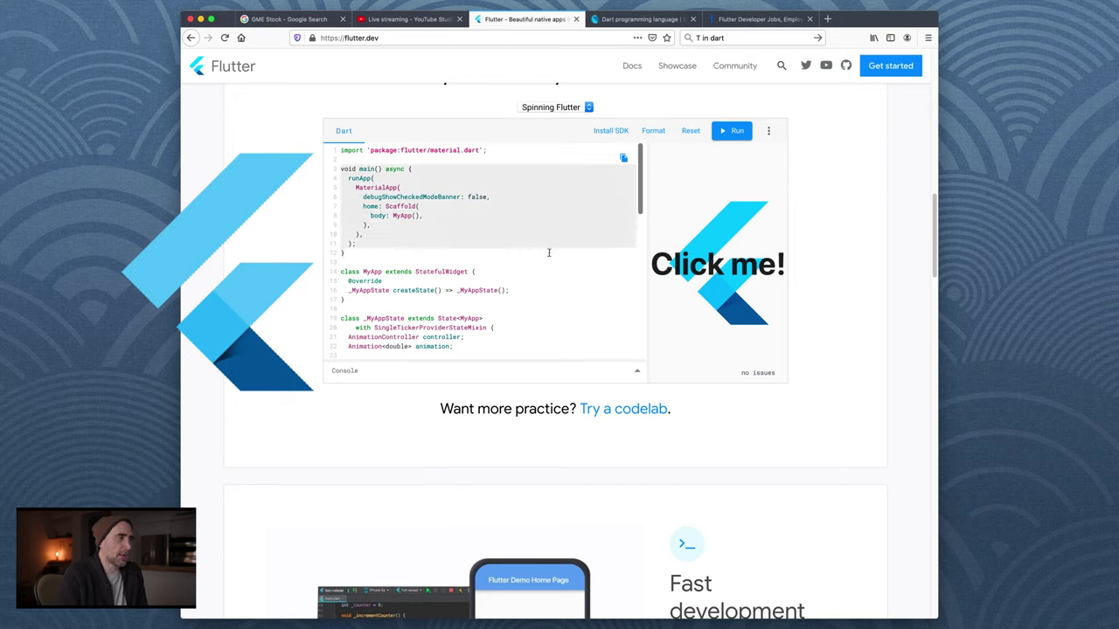